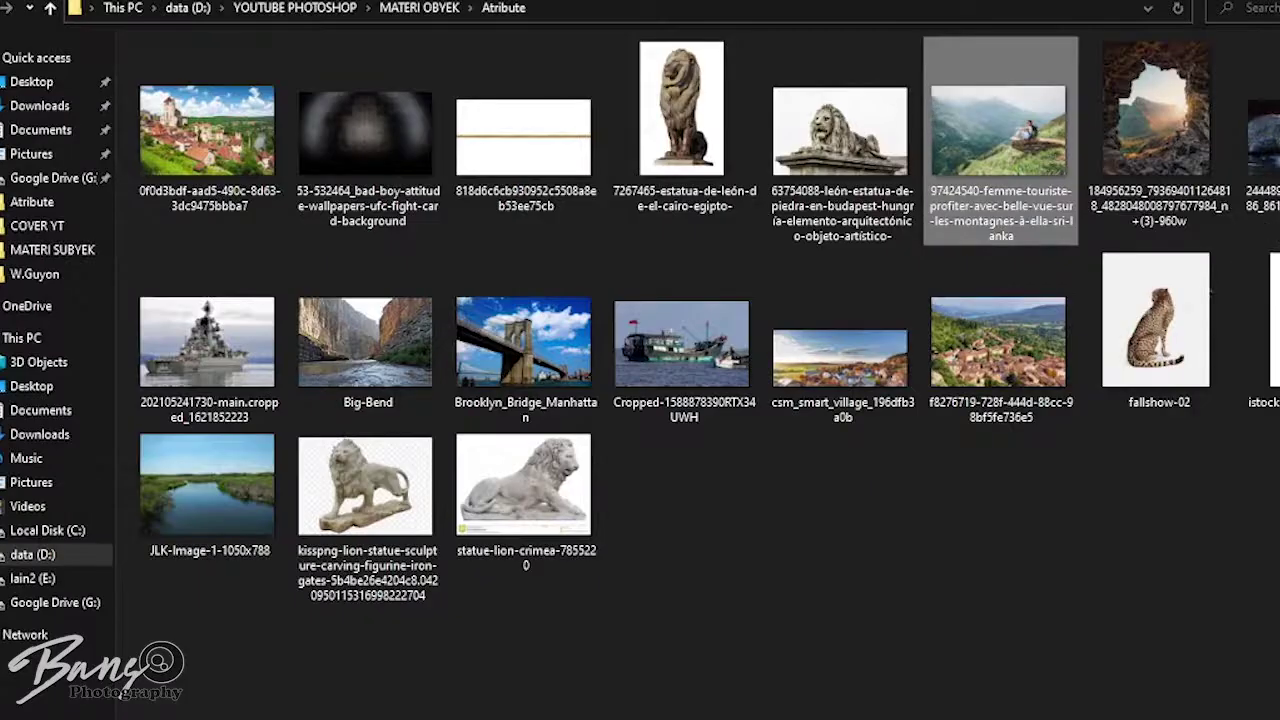
Step: Go back up to MATERI OBYEK and open the landscape photos folder
{"action": "left_click", "coordinate": [8, 8]}
{"action": "double_click", "coordinate": [226, 347]}
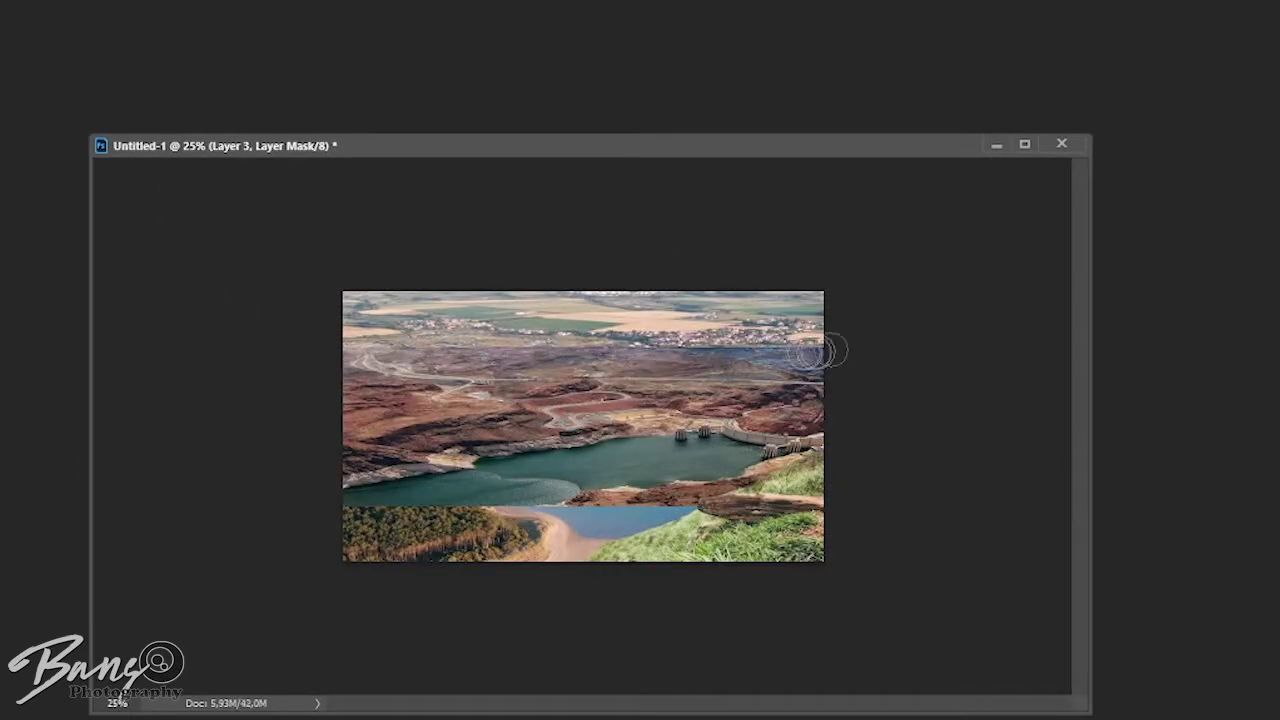
Step: Blend the upper hilltop landscape into the lake scene and open the snowy mountain photo
{"action": "left_click_drag", "start_coordinate": [823, 349], "coordinate": [802, 417]}
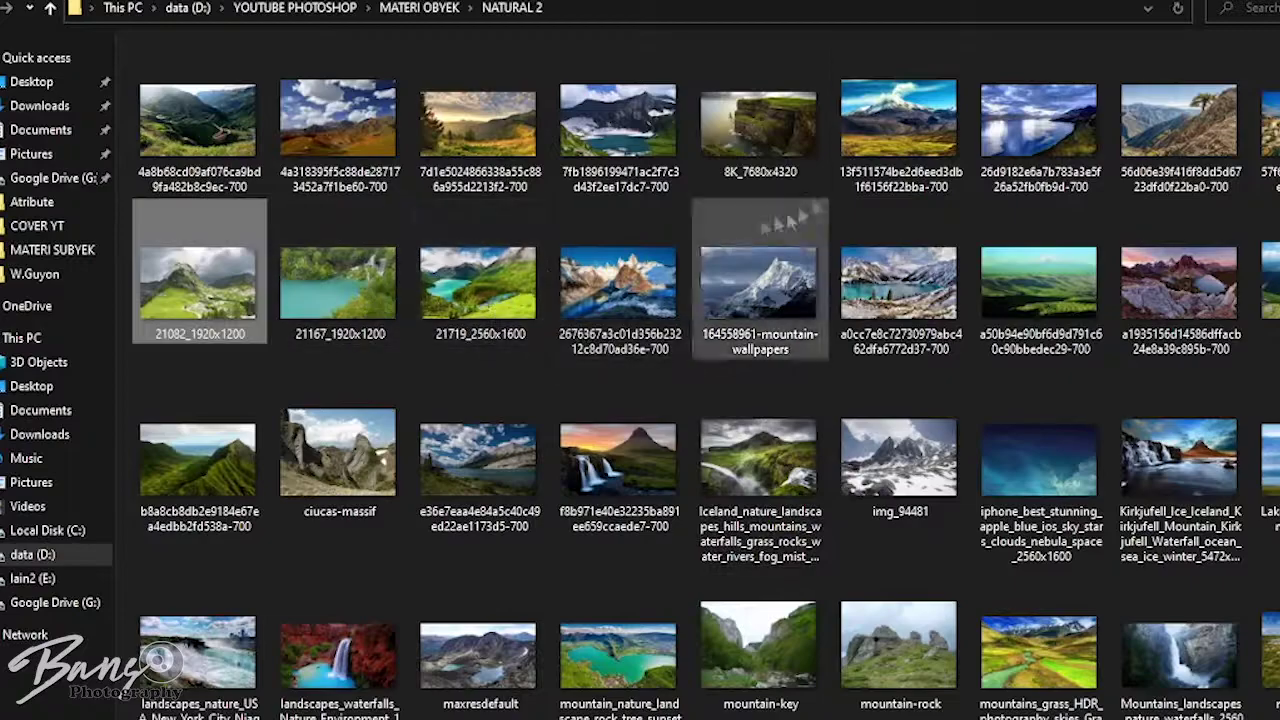
{"action": "double_click", "coordinate": [898, 125]}
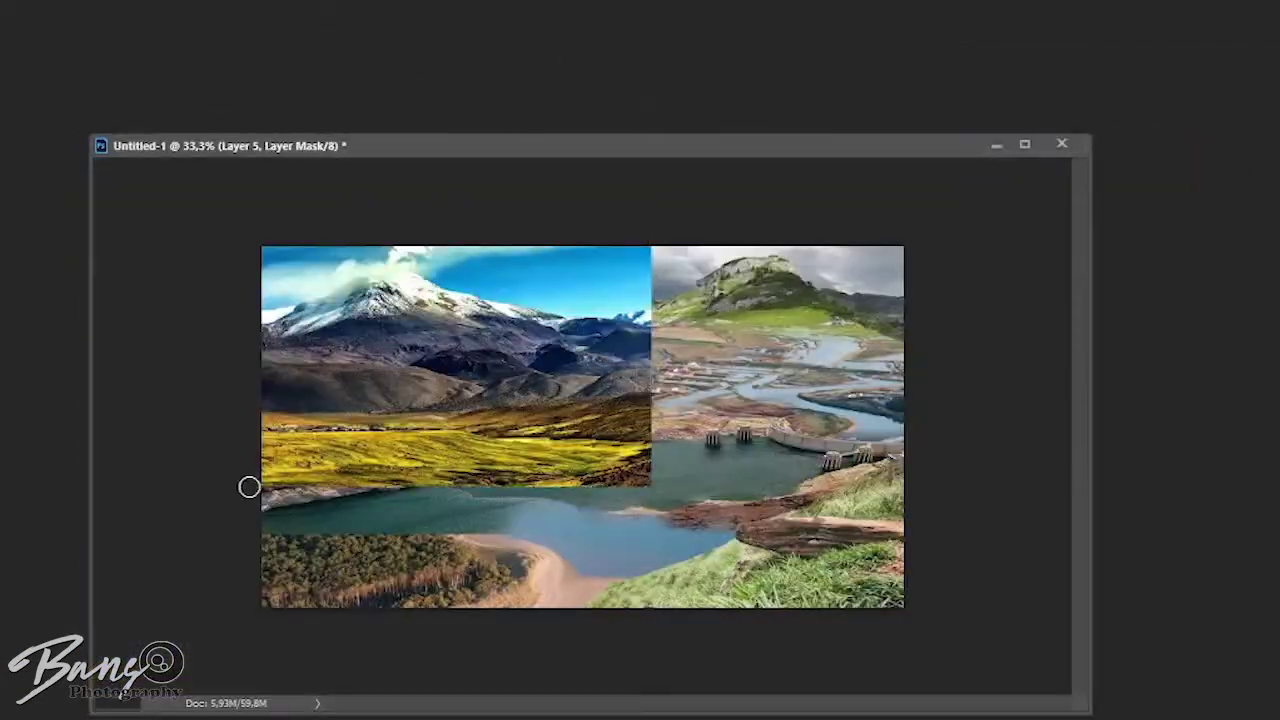
Step: Mask the mountain photo's yellow field edge into the lake and bring the cut-out cheetah into the composite
{"action": "left_click_drag", "start_coordinate": [249, 487], "coordinate": [635, 447]}
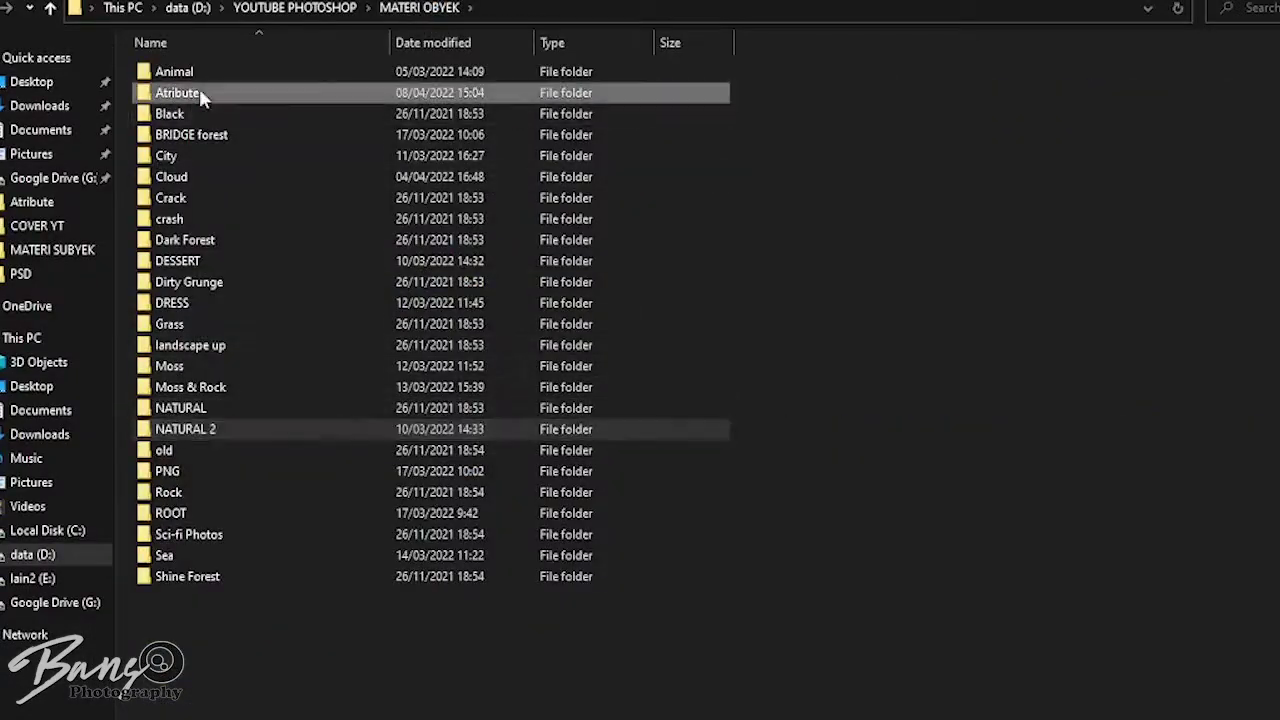
{"action": "double_click", "coordinate": [201, 92]}
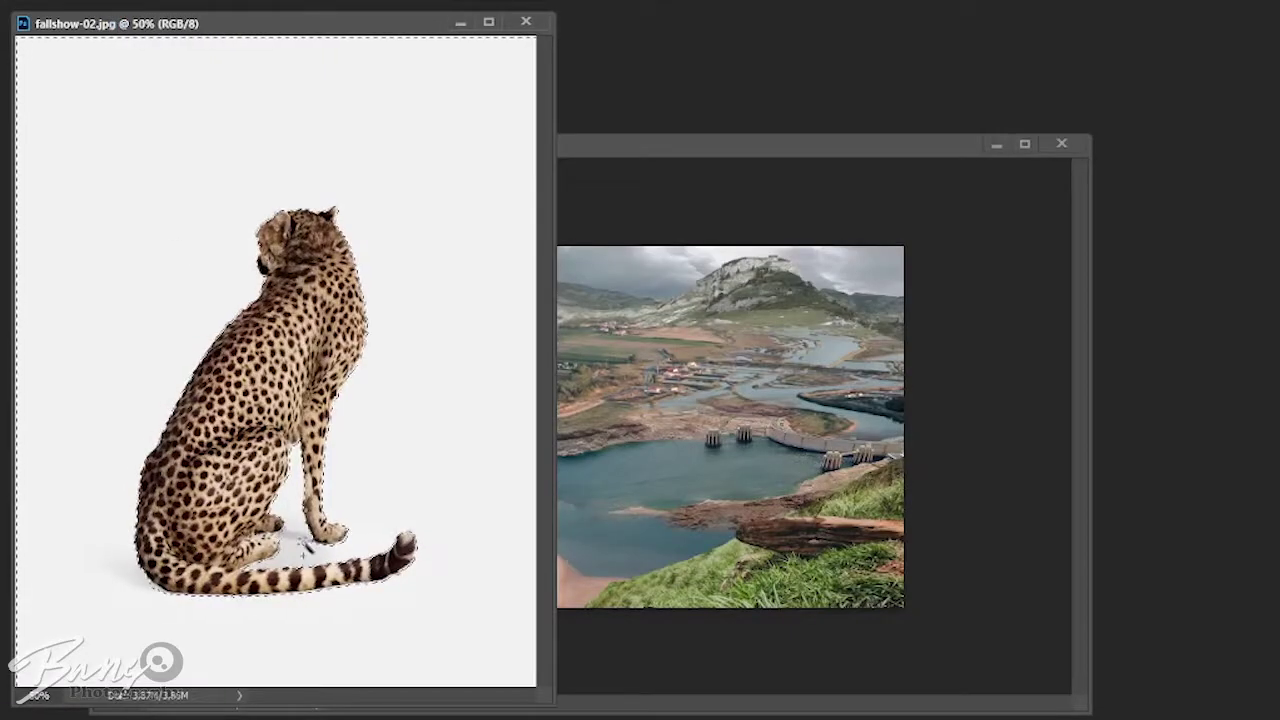
{"action": "mouse_move", "coordinate": [308, 544]}
{"action": "left_mouse_down"}
{"action": "mouse_move", "coordinate": [500, 534]}
{"action": "mouse_move", "coordinate": [700, 450]}
{"action": "left_mouse_up"}
Step: Scale the cheetah down, set it on the rock ledge, and confirm the grass brush preset
{"action": "key", "text": "ctrl+t"}
{"action": "left_click_drag", "start_coordinate": [737, 314], "coordinate": [857, 394]}
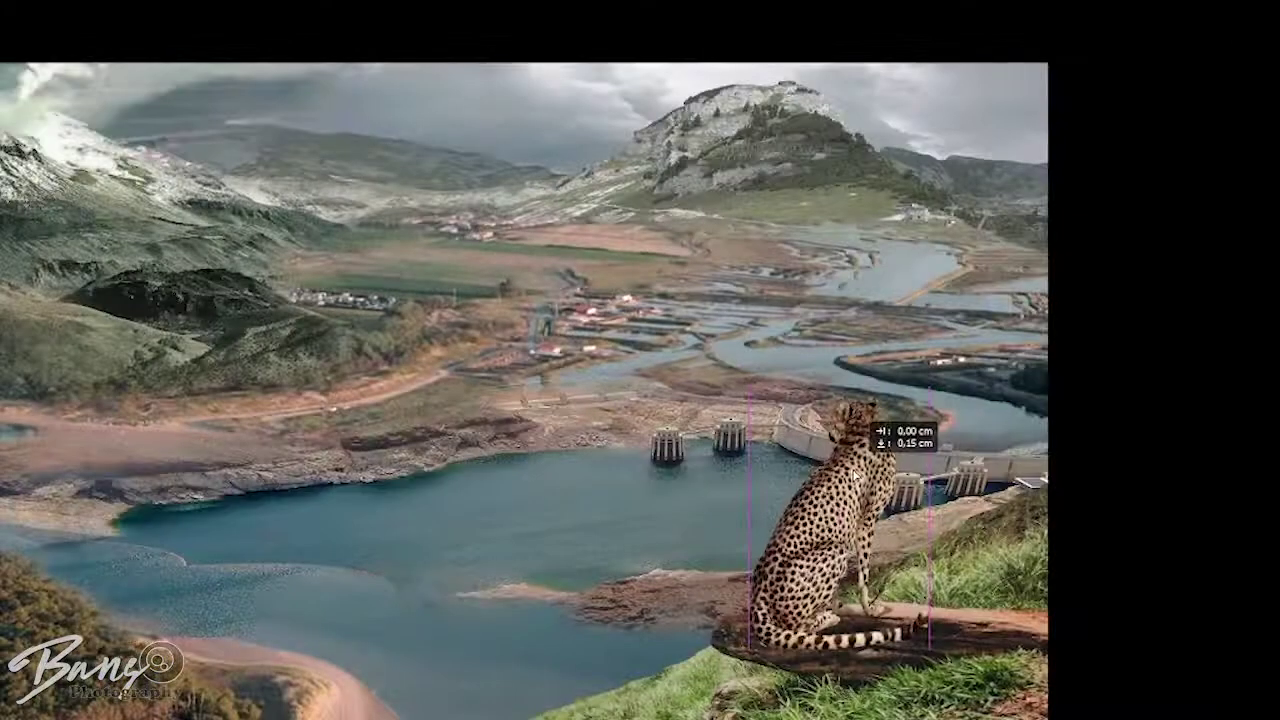
{"action": "left_click_drag", "start_coordinate": [820, 560], "coordinate": [865, 490]}
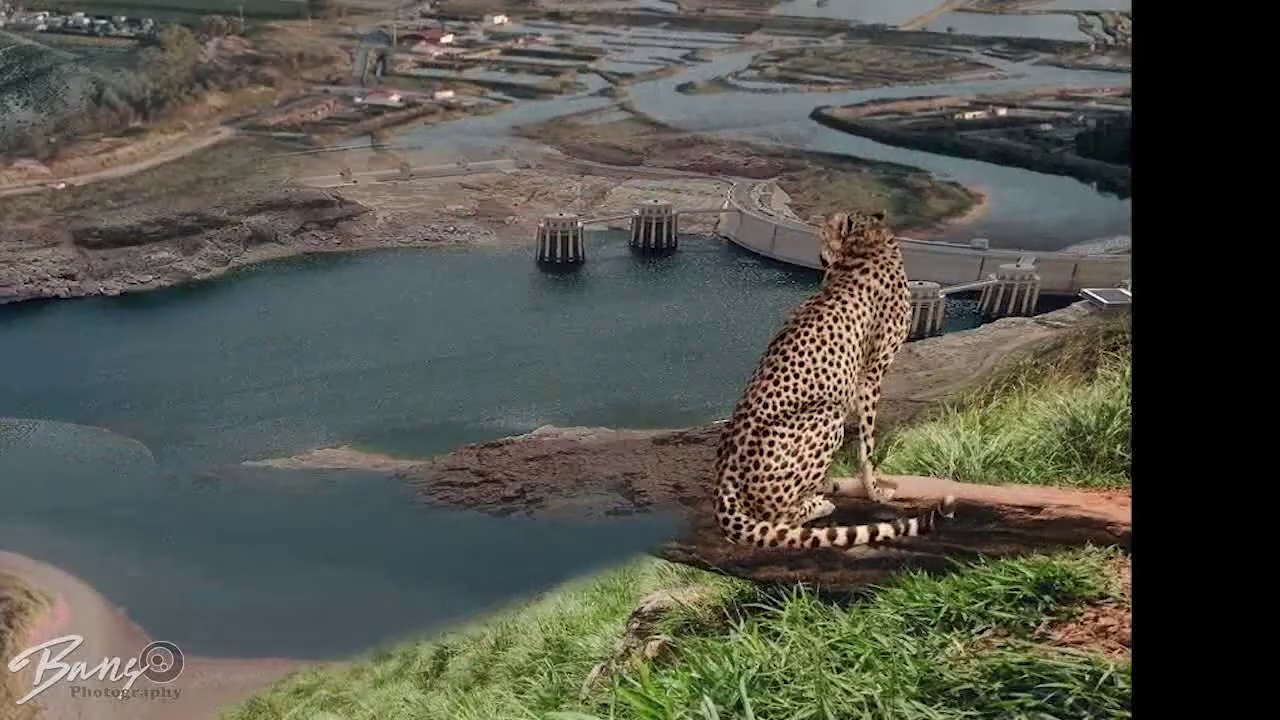
{"action": "key", "text": "Return"}
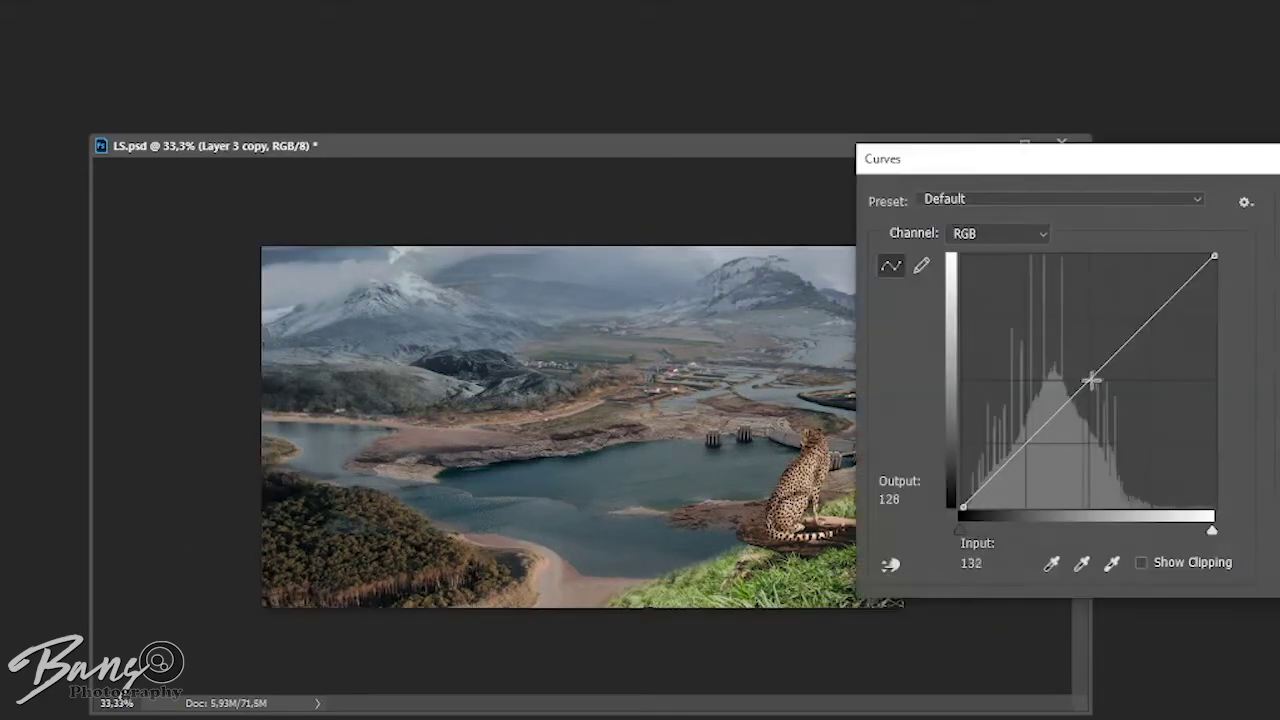
Step: Brighten the mountain layer copy's midtones with Curves, then apply Curves to the selected mountain area
{"action": "left_click_drag", "start_coordinate": [1091, 380], "coordinate": [1073, 381]}
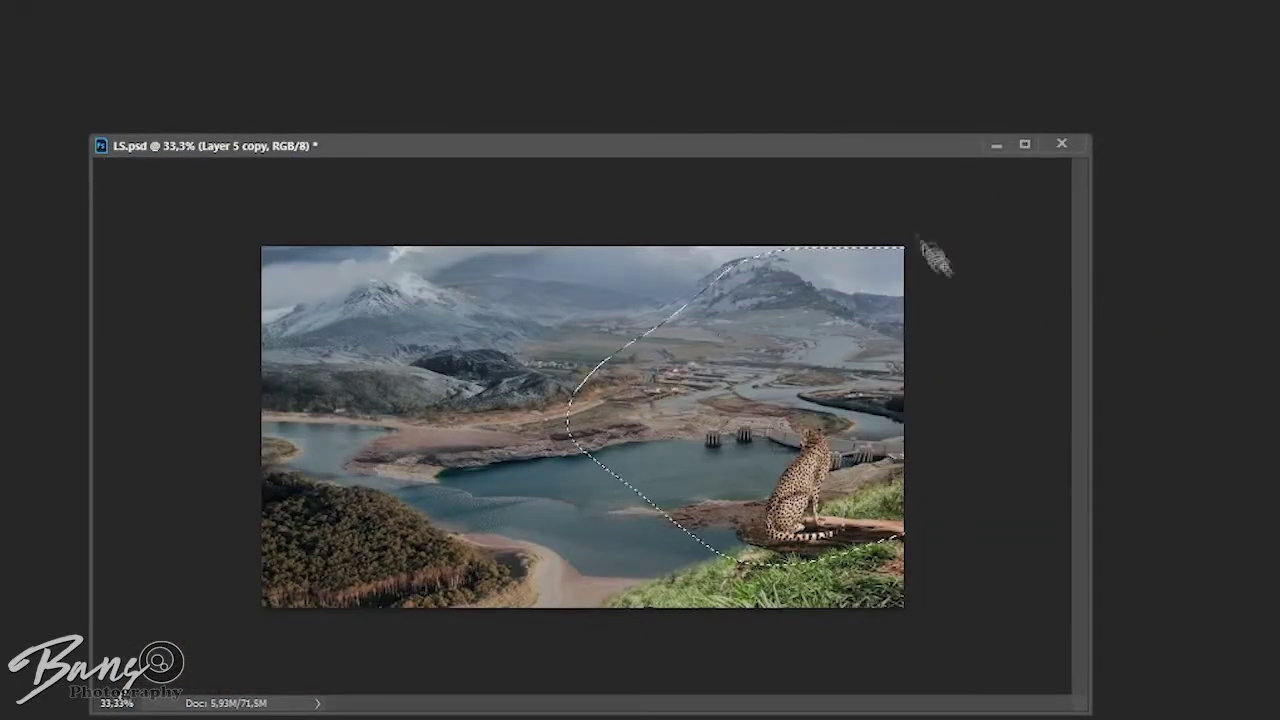
{"action": "key", "text": "ctrl+m"}
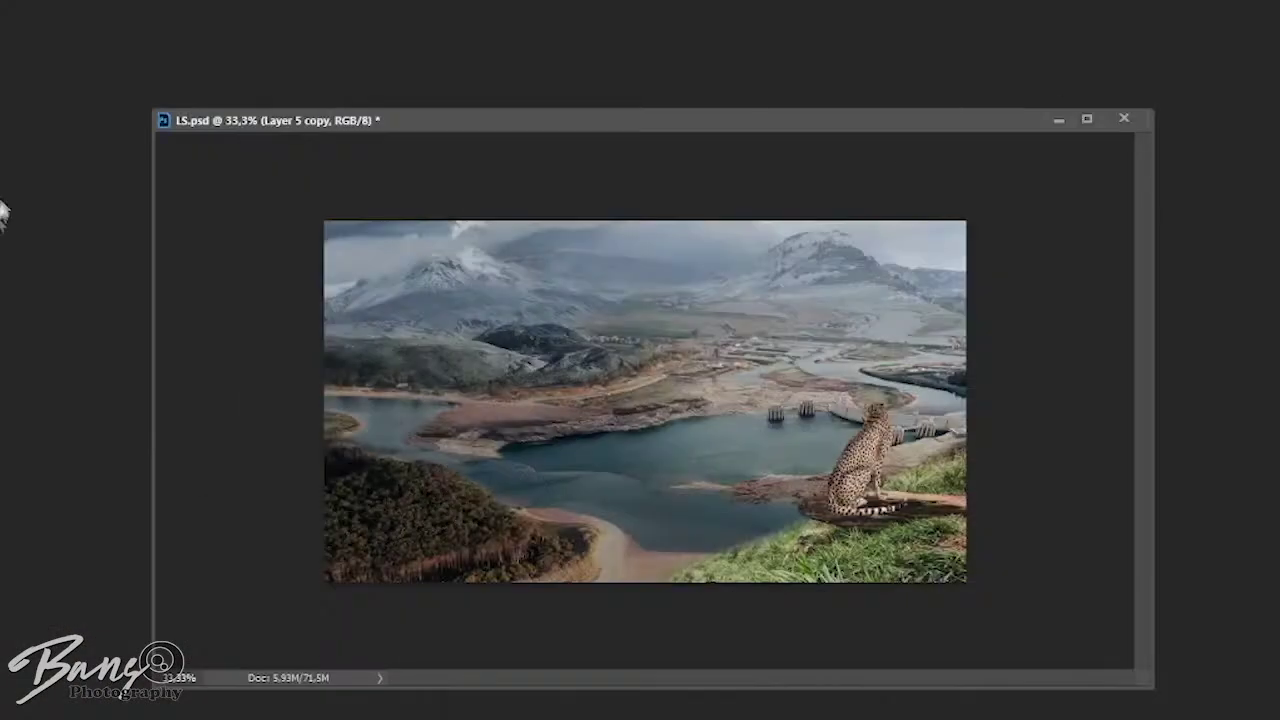
Step: Darken the lake water with brush strokes on the Layer 3 copy
{"action": "key", "text": "alt+bracketleft"}
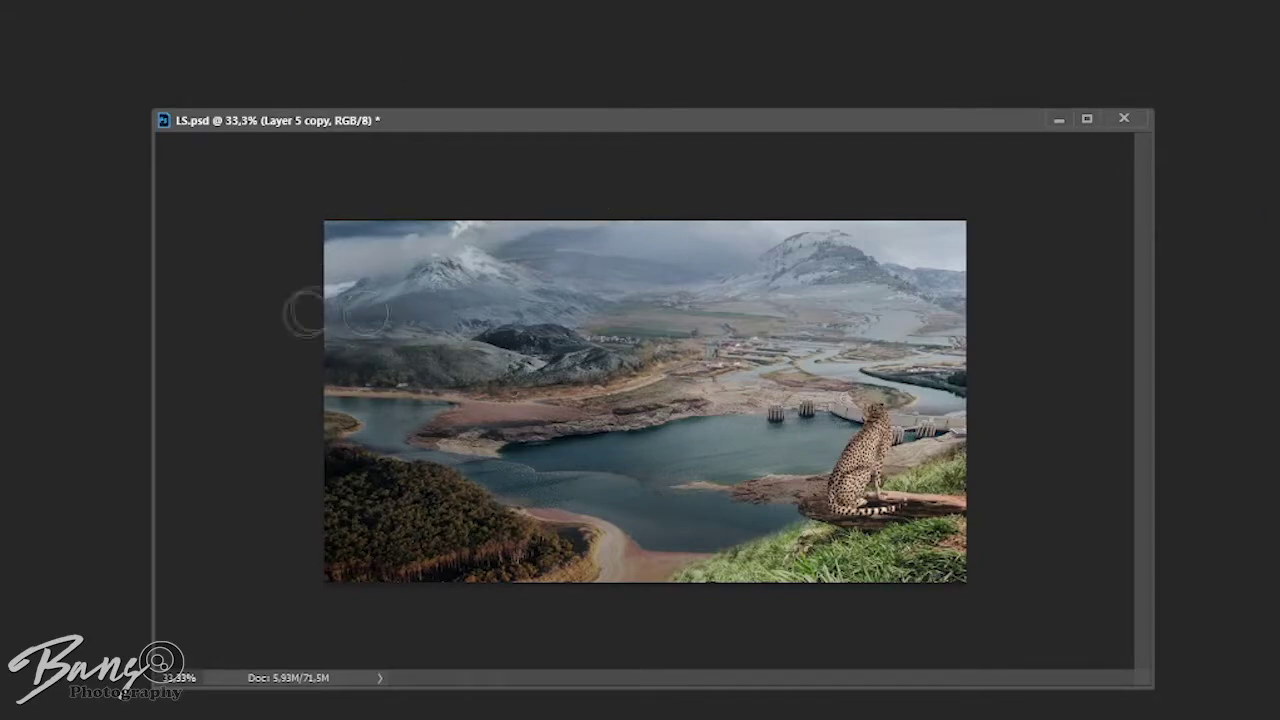
{"action": "key", "text": "alt+bracketleft"}
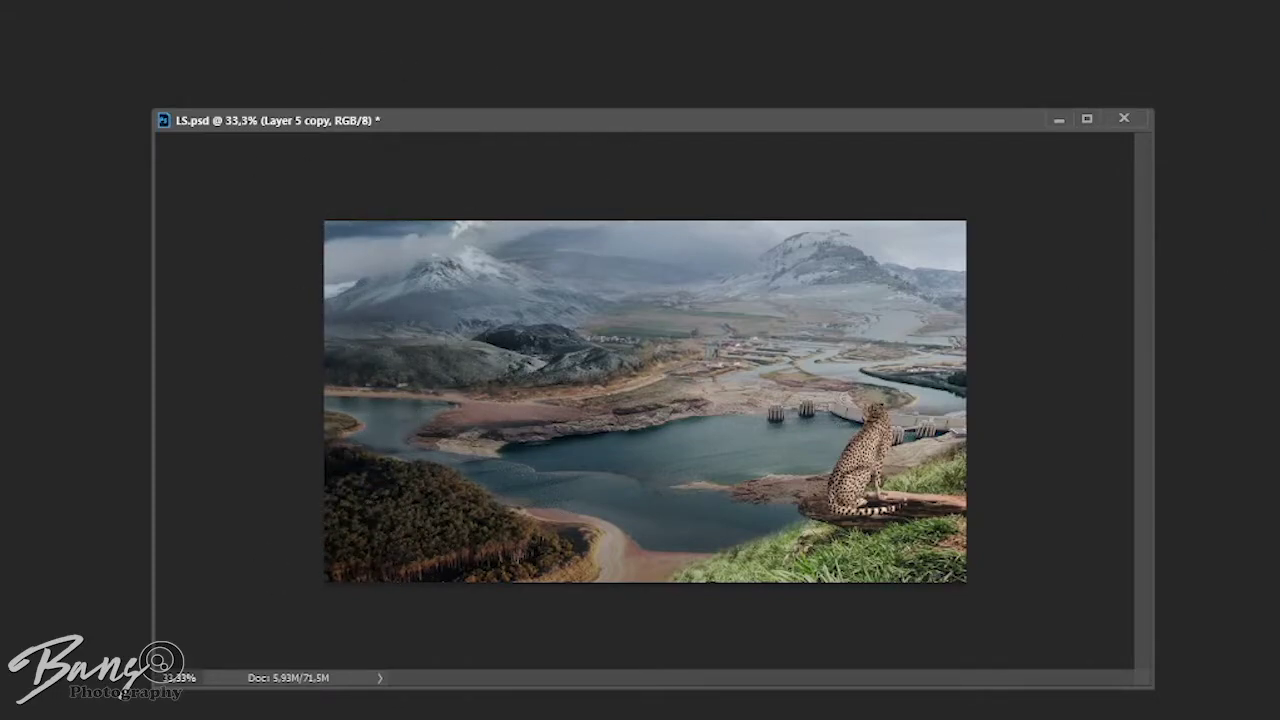
{"action": "left_click_drag", "start_coordinate": [656, 488], "coordinate": [760, 505]}
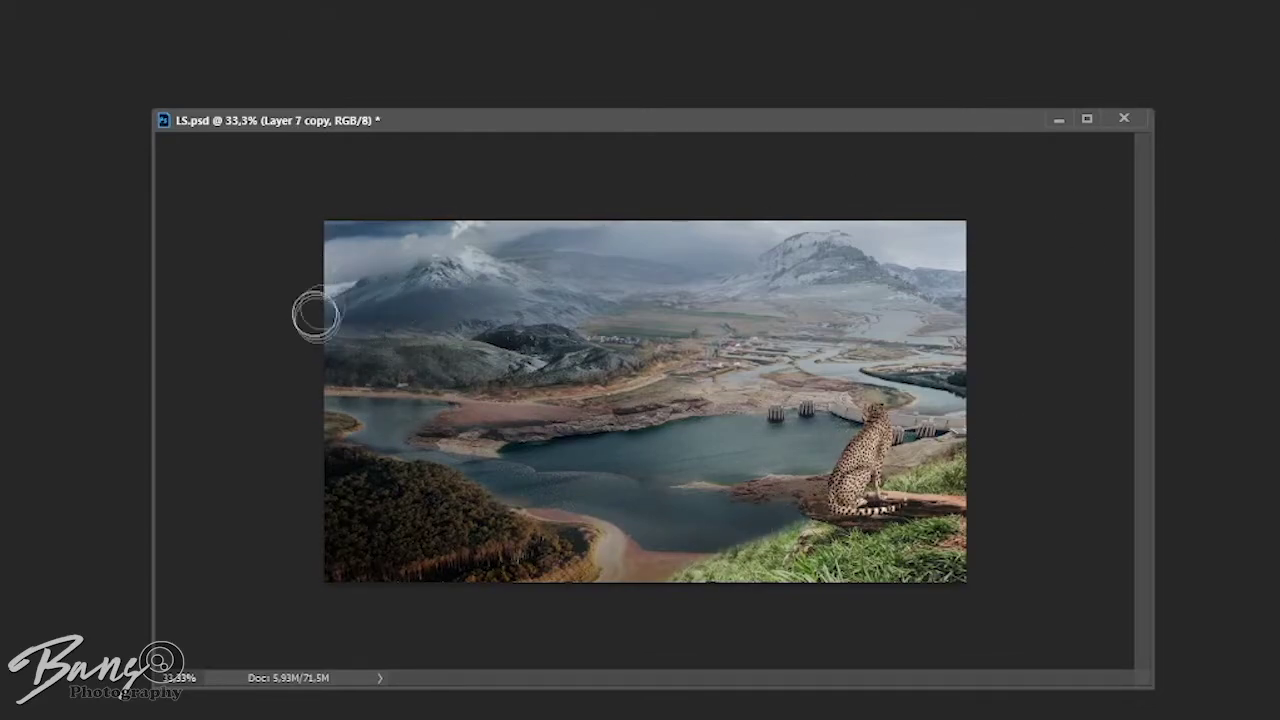
{"action": "key", "text": "alt+bracketleft"}
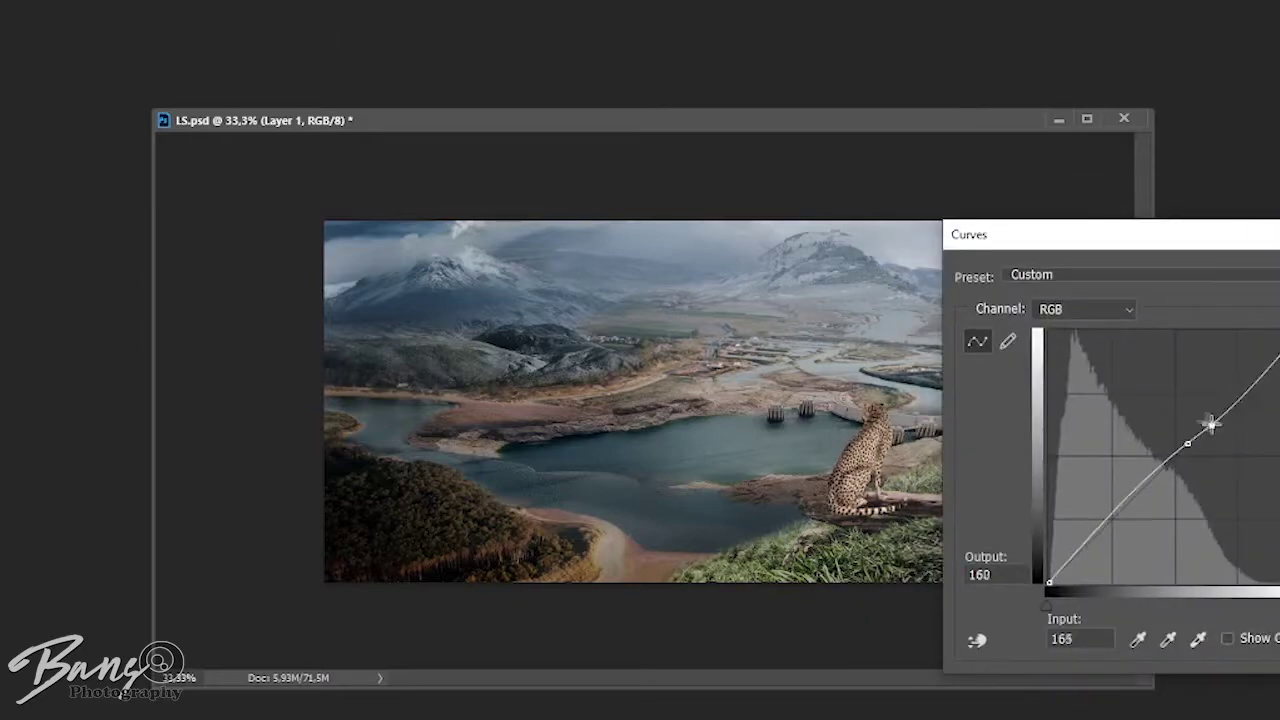
Step: Lighten the haze over the right-hand mountain, then zoom out to view the whole image
{"action": "left_click", "coordinate": [60, 406]}
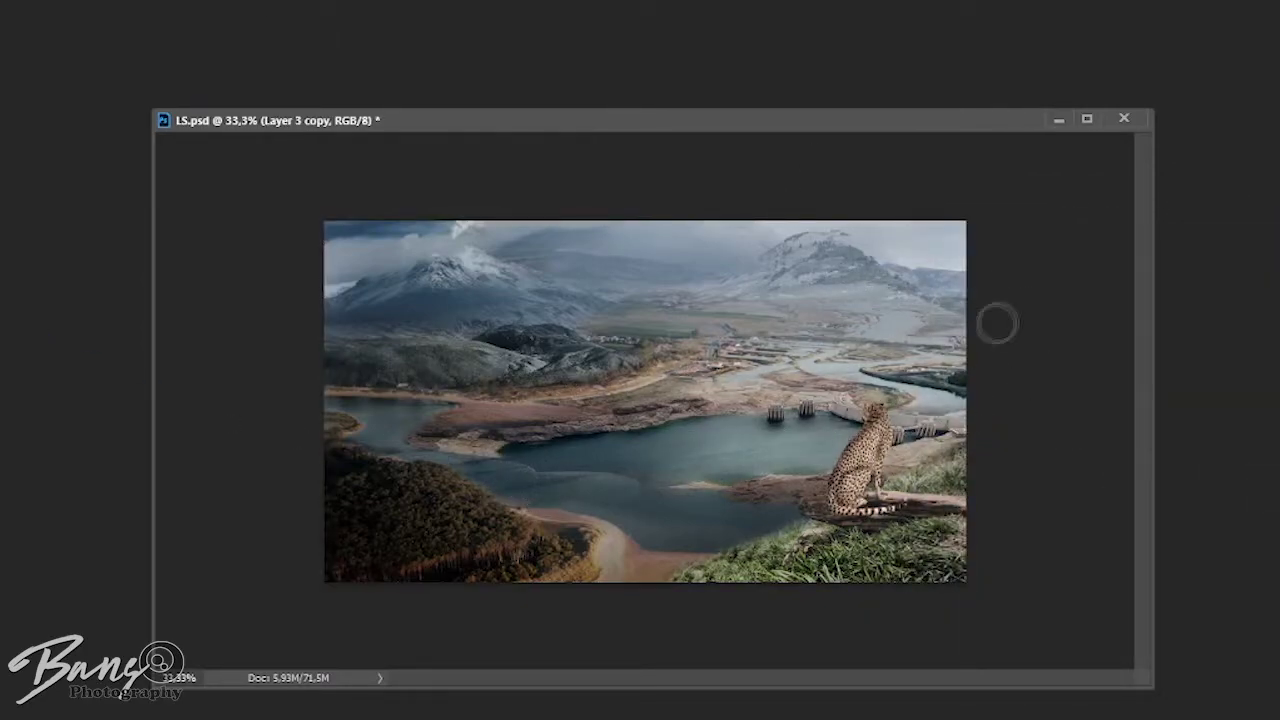
{"action": "left_click_drag", "start_coordinate": [1033, 292], "coordinate": [808, 300]}
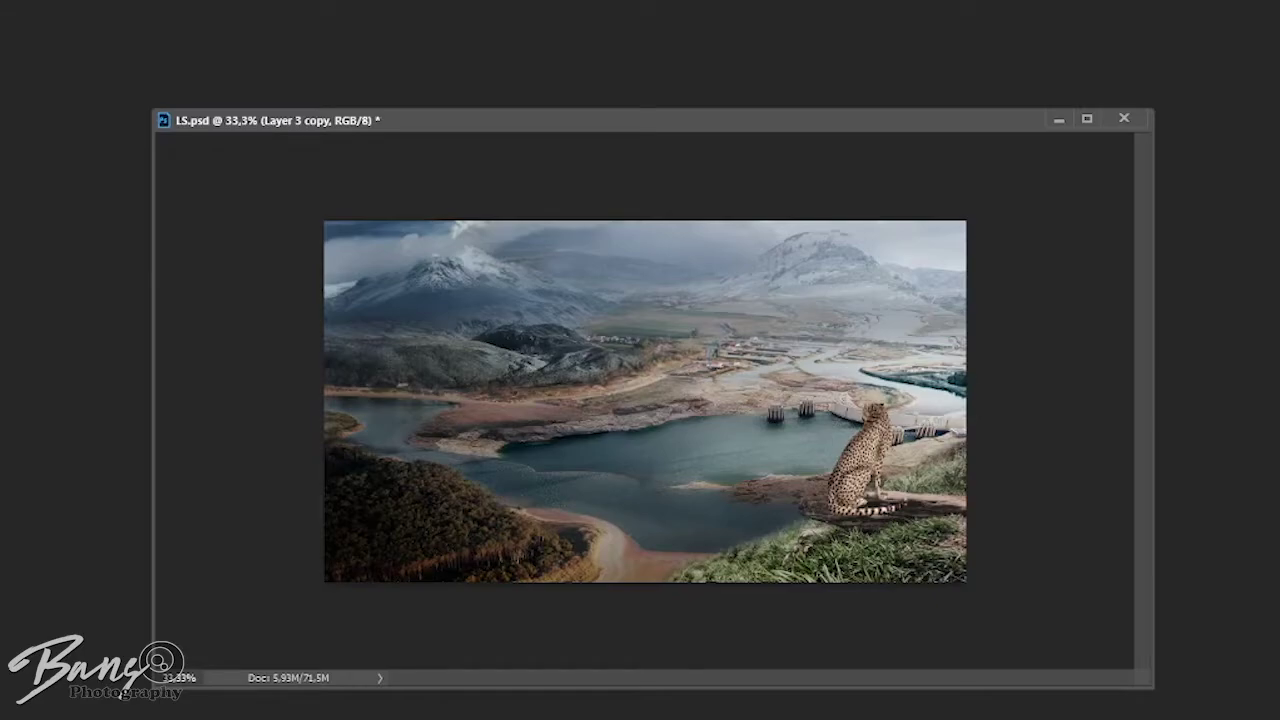
{"action": "key", "text": "ctrl+minus"}
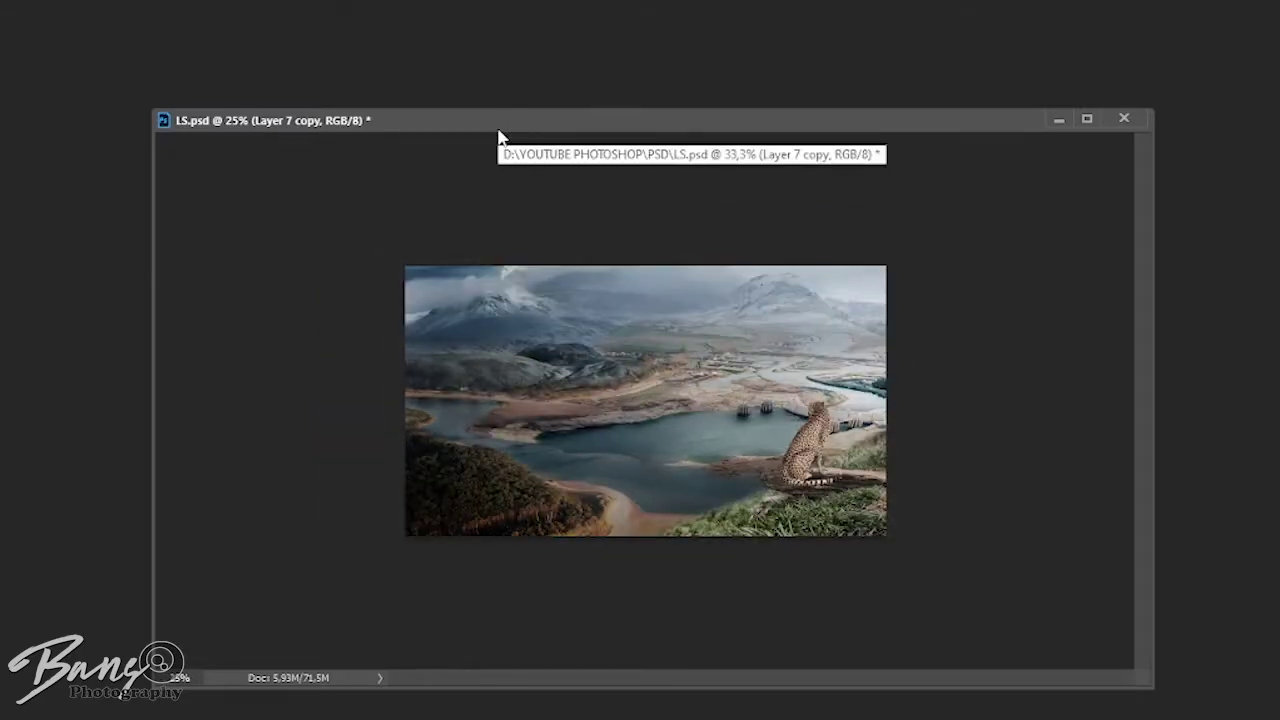
Step: Zoom back in to 33.3% to work on the lake edges near the cheetah
{"action": "key", "text": "ctrl+plus"}
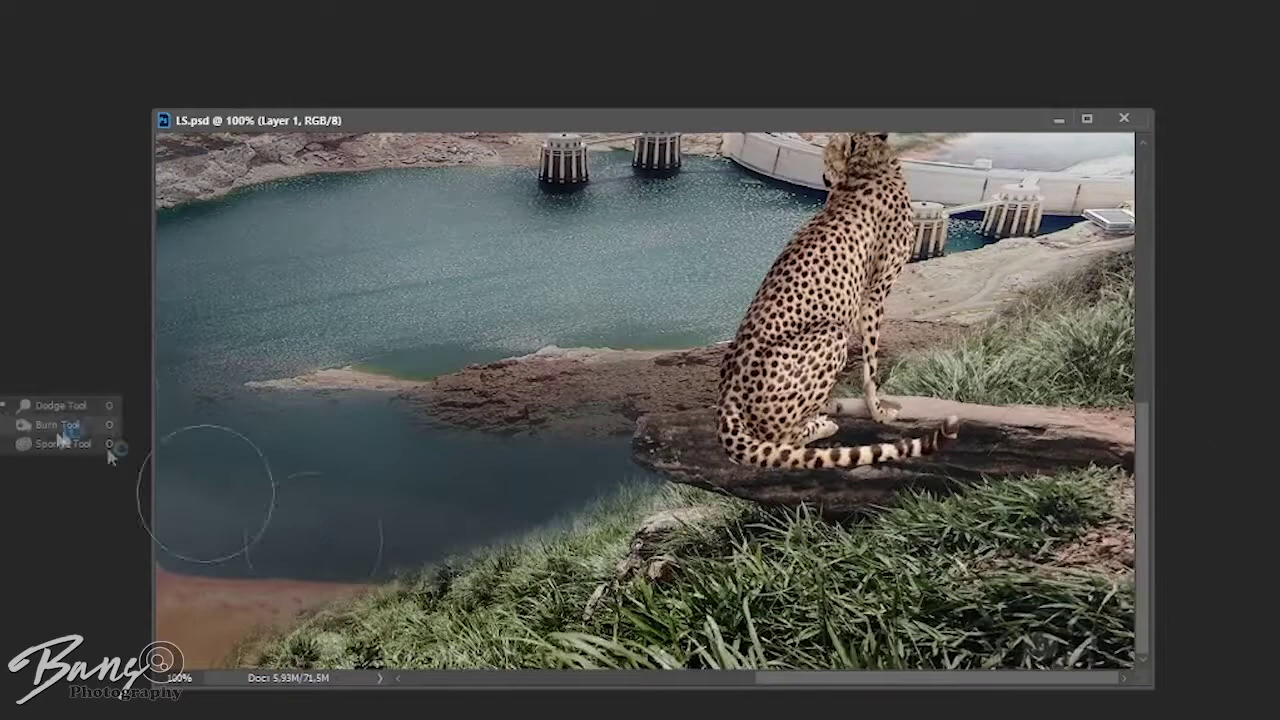